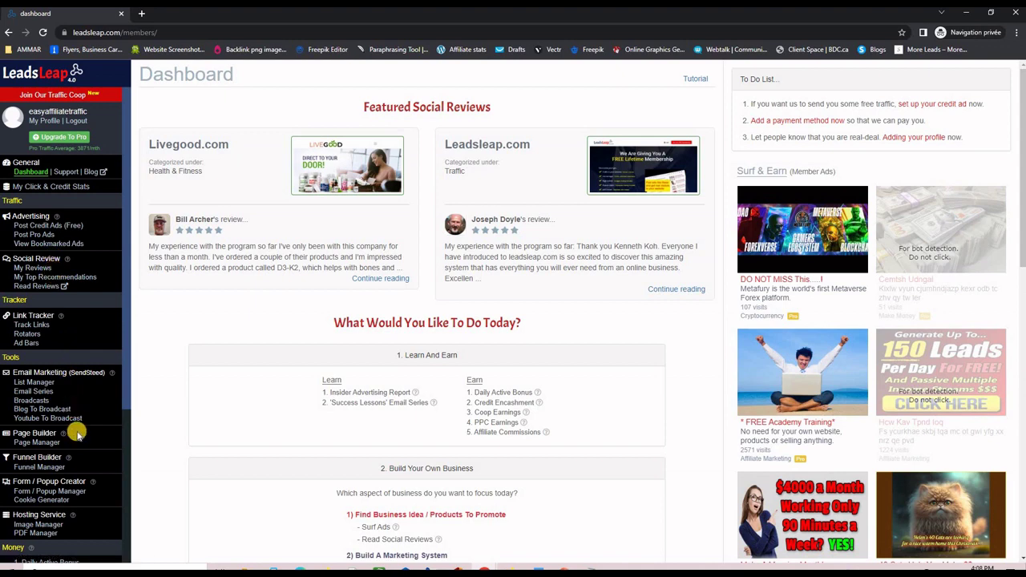
Add a campaign called 'LP' in Page Builder's Page Manager
{"action": "left_click", "coordinate": [35, 443]}
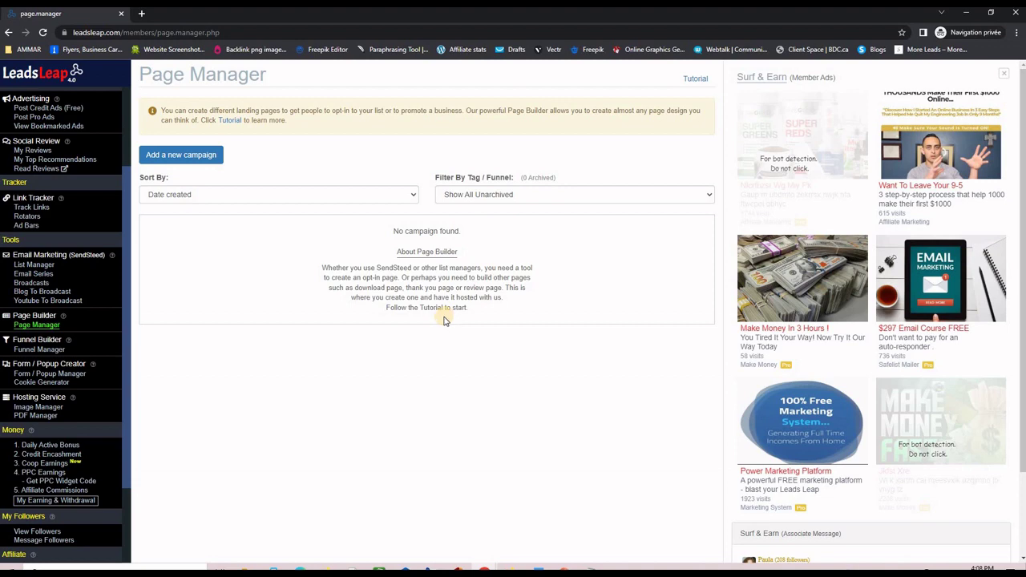
{"action": "left_click", "coordinate": [208, 154]}
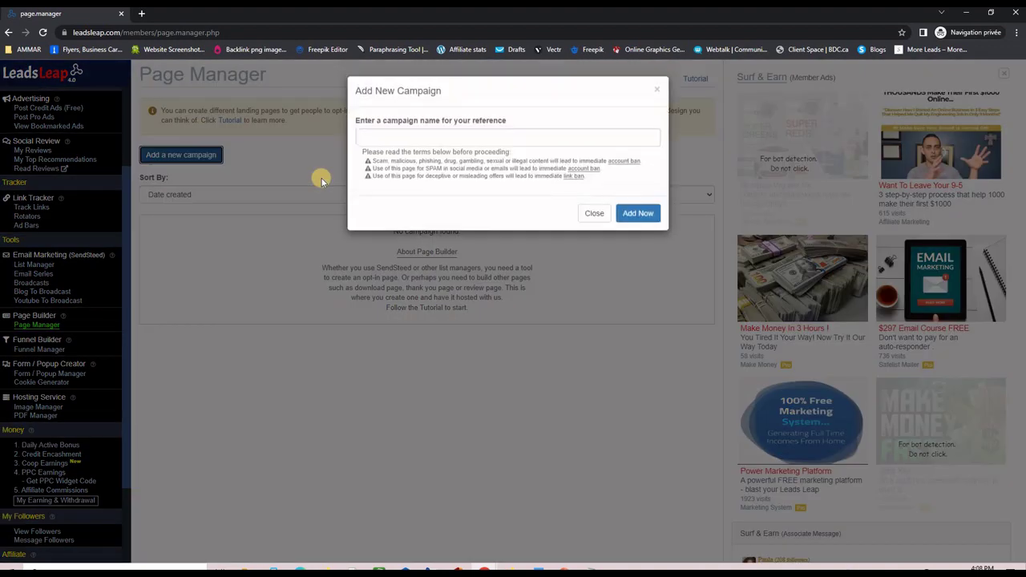
{"action": "left_click", "coordinate": [382, 140]}
{"action": "type", "text": "LP"}
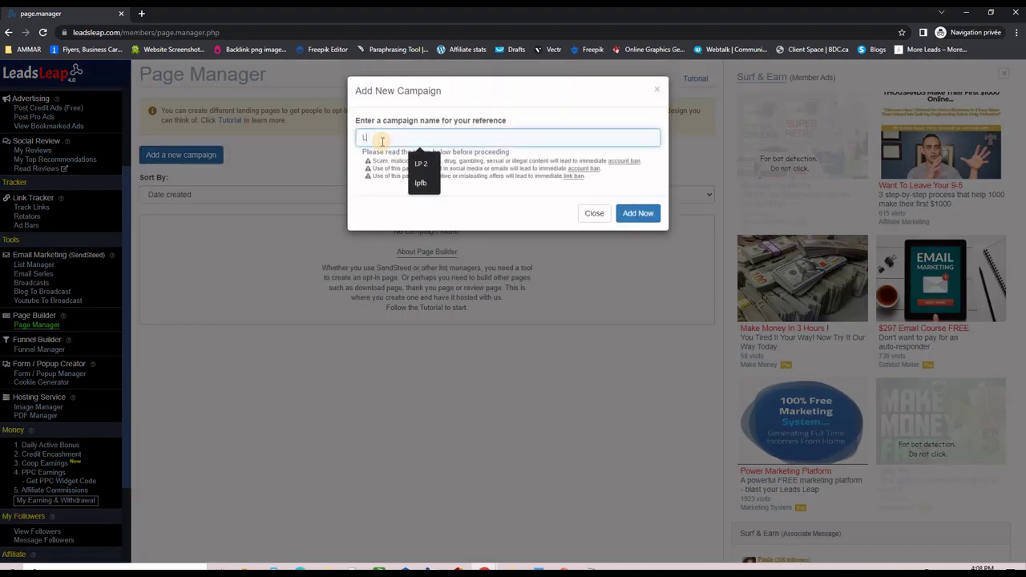
{"action": "left_click", "coordinate": [633, 214]}
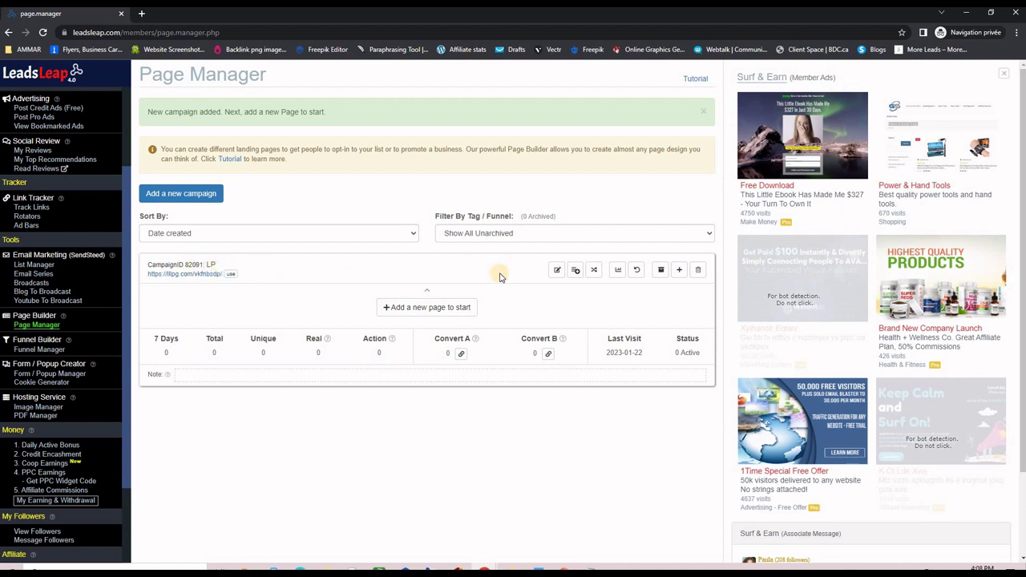
Add a blank page, Page 93269, to the LP campaign
{"action": "left_click", "coordinate": [678, 271]}
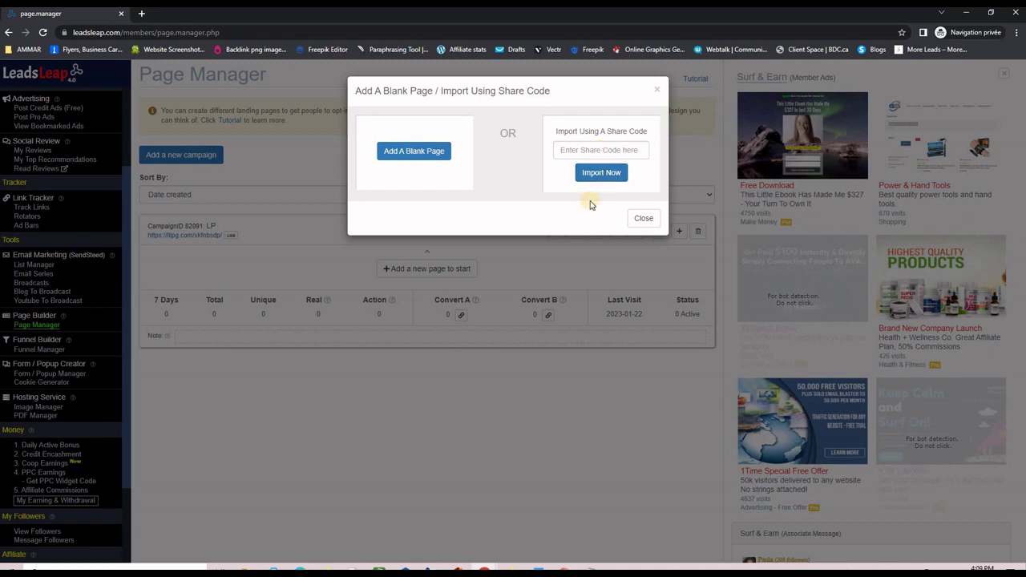
{"action": "left_click", "coordinate": [414, 150]}
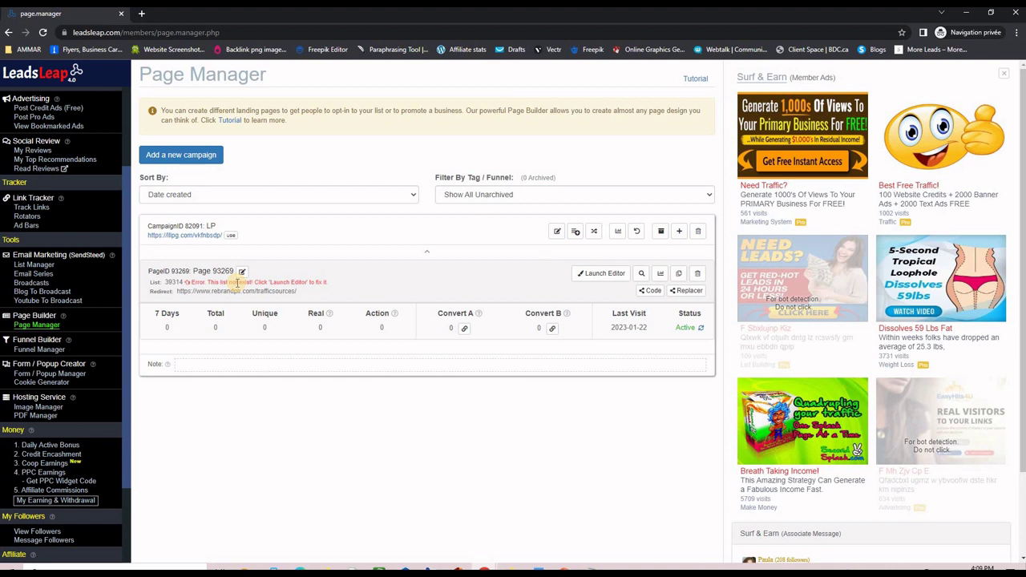
Check LP's live lllpg.com Traffic Seekers opt-in page in a new tab, then return to Page Manager
{"action": "left_click", "coordinate": [183, 235]}
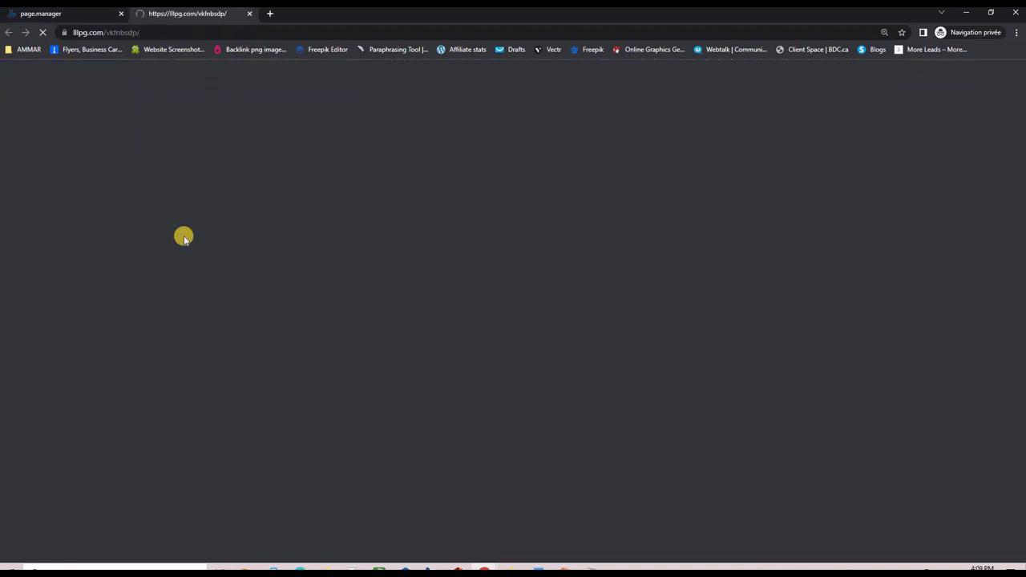
{"action": "scroll", "coordinate": [679, 259], "scroll_direction": "down", "scroll_amount": 5}
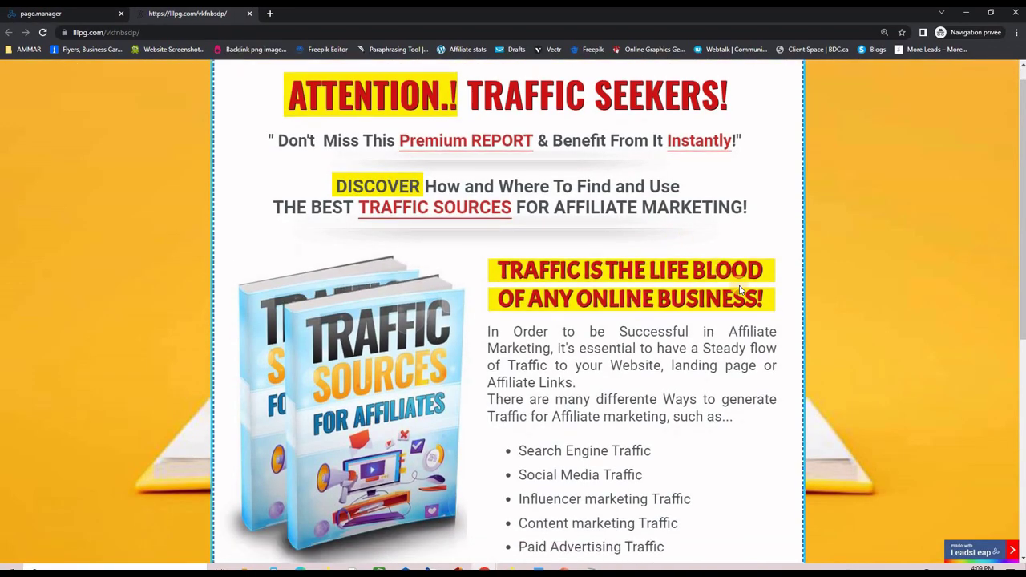
{"action": "scroll", "coordinate": [820, 320], "scroll_direction": "up", "scroll_amount": 5}
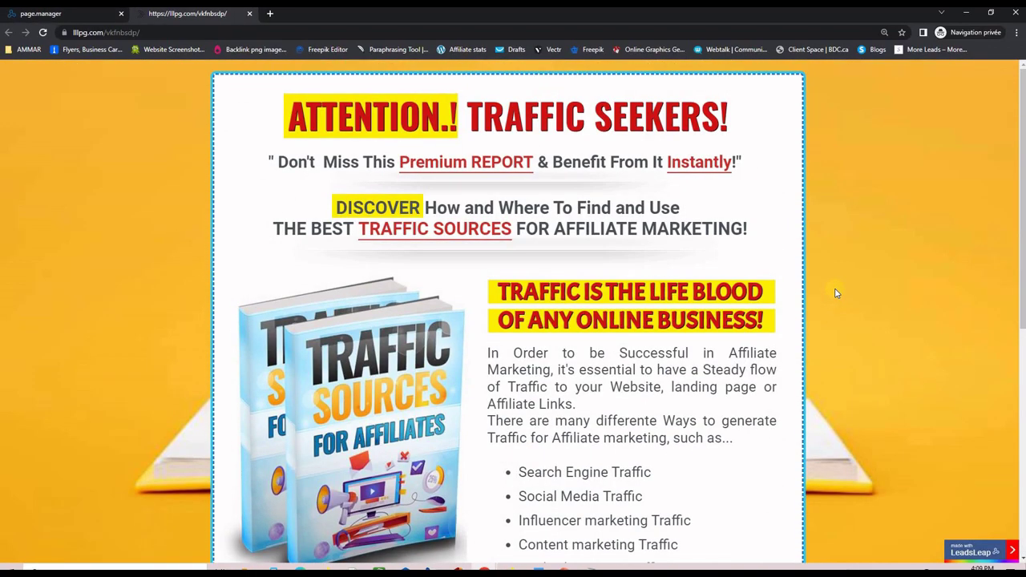
{"action": "scroll", "coordinate": [836, 295], "scroll_direction": "down", "scroll_amount": 5}
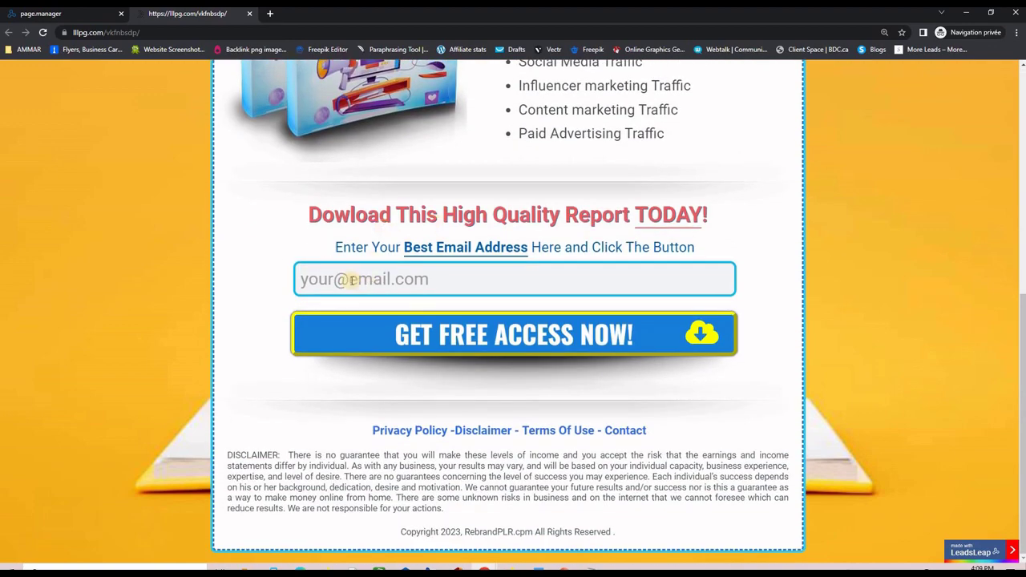
{"action": "scroll", "coordinate": [737, 314], "scroll_direction": "up", "scroll_amount": 4}
{"action": "scroll", "coordinate": [737, 314], "scroll_direction": "up", "scroll_amount": 1}
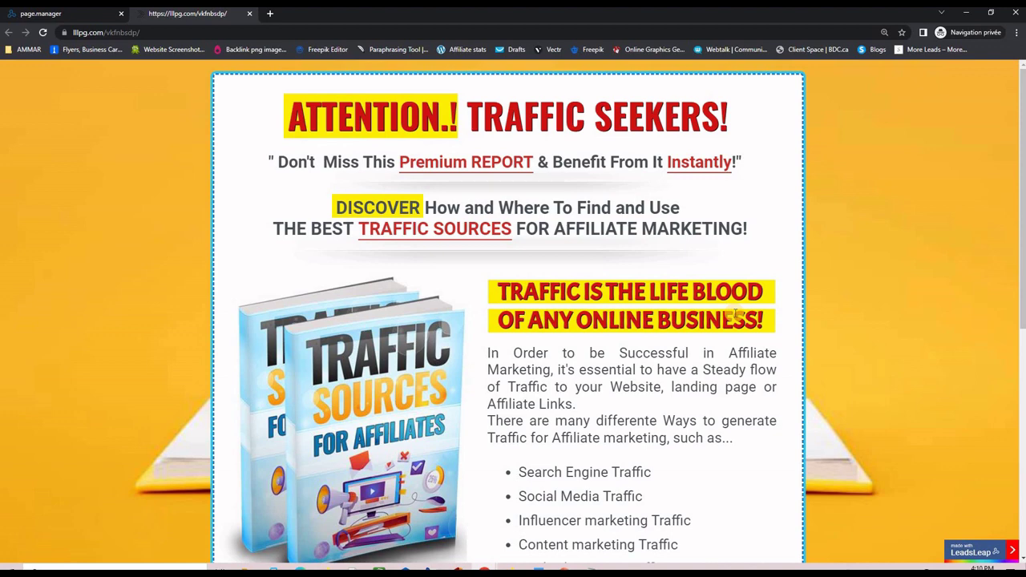
{"action": "key", "text": "ctrl+shift+Tab"}
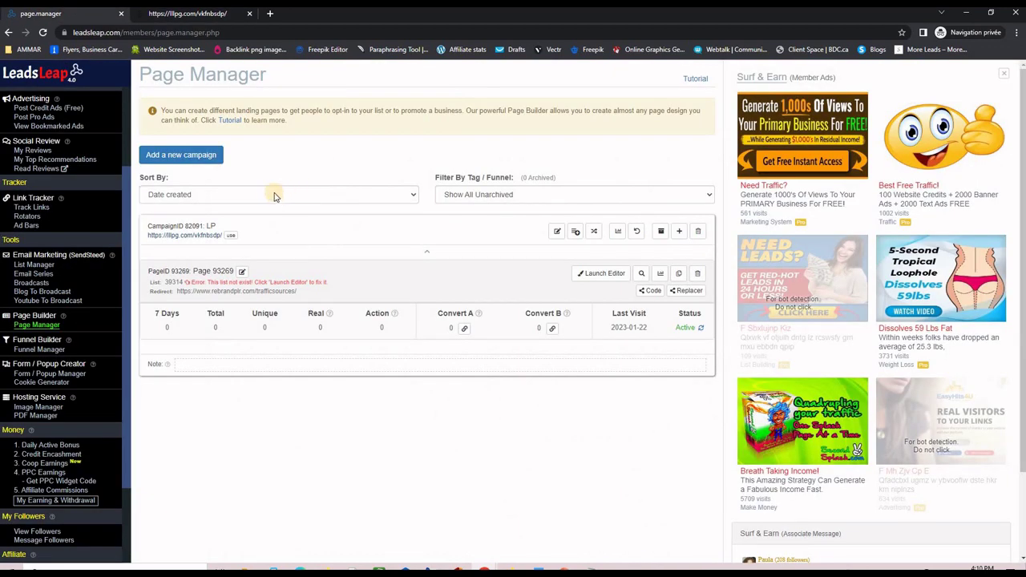
Create the TYP campaign and start adding its page, Page 93270
{"action": "left_click", "coordinate": [194, 157]}
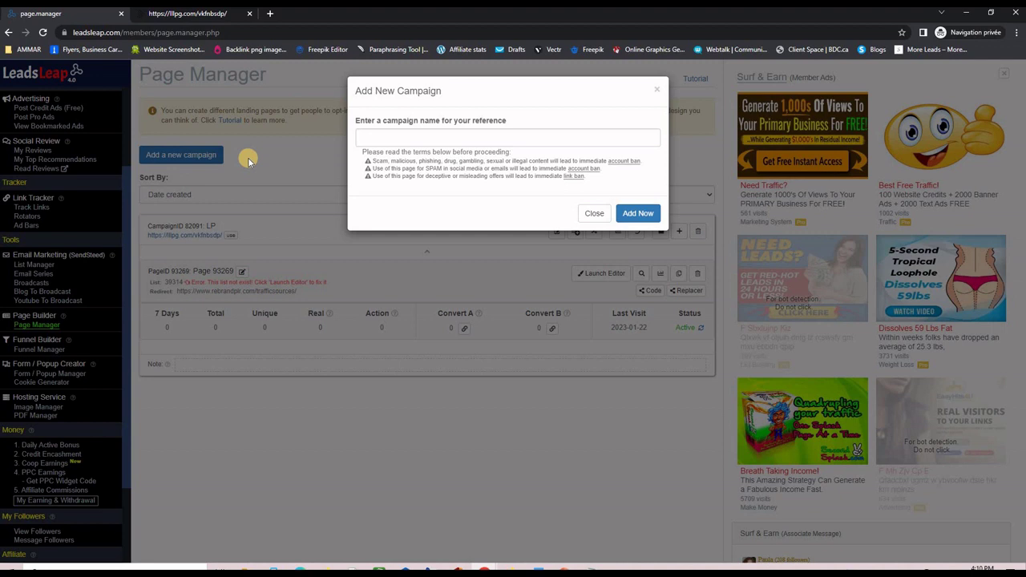
{"action": "left_click", "coordinate": [402, 137]}
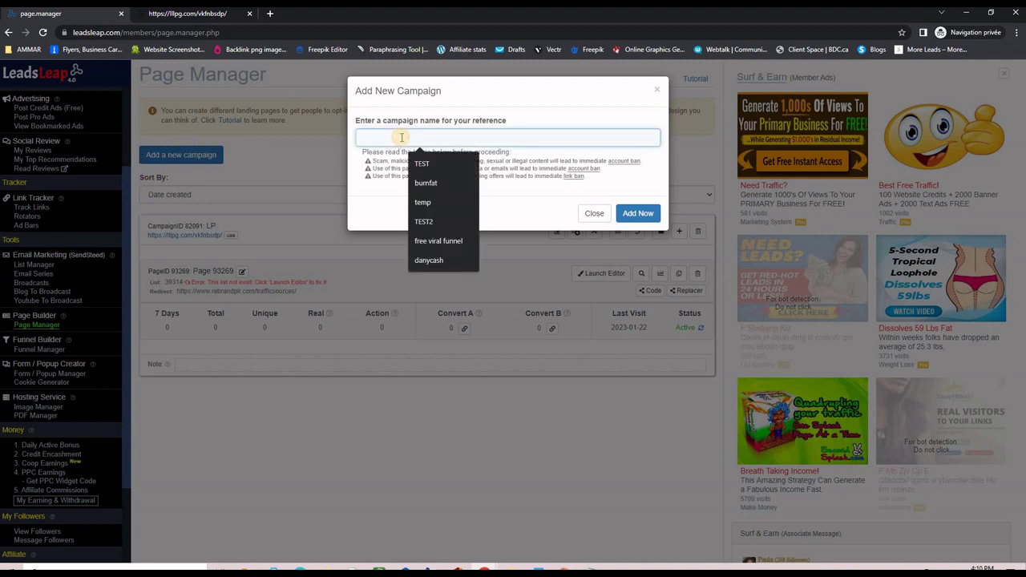
{"action": "type", "text": "TYP"}
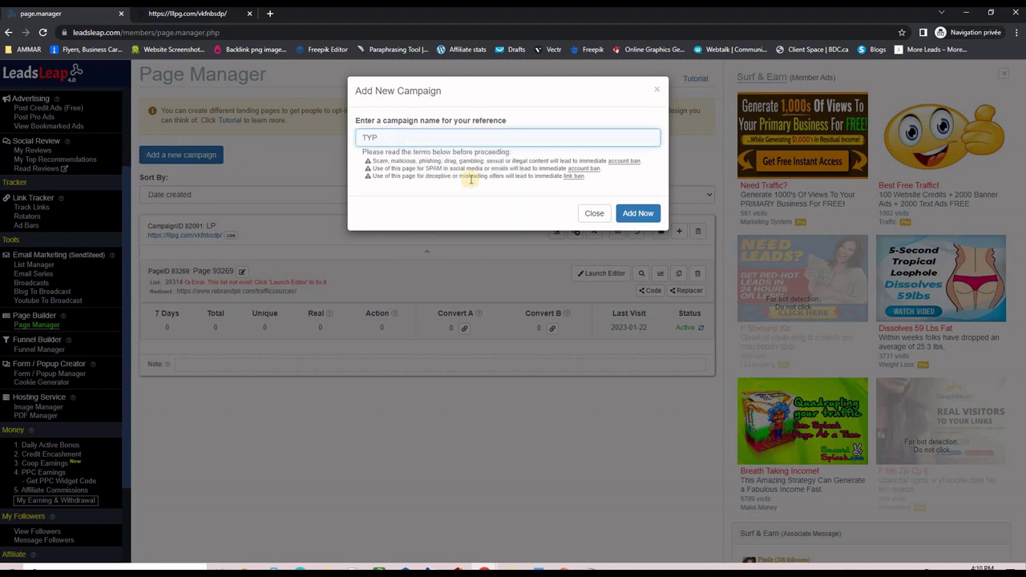
{"action": "left_click", "coordinate": [641, 210]}
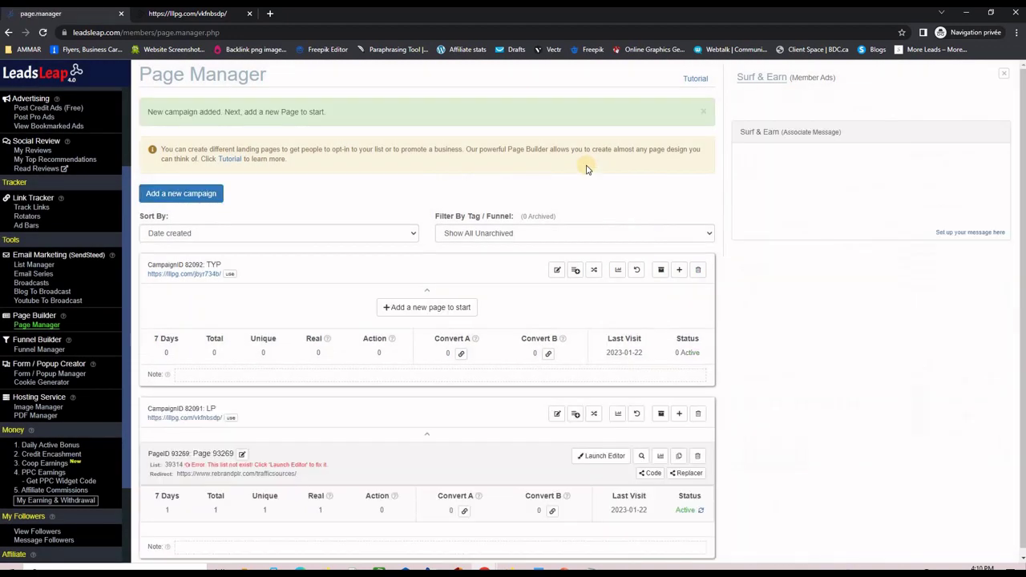
{"action": "left_click", "coordinate": [678, 273]}
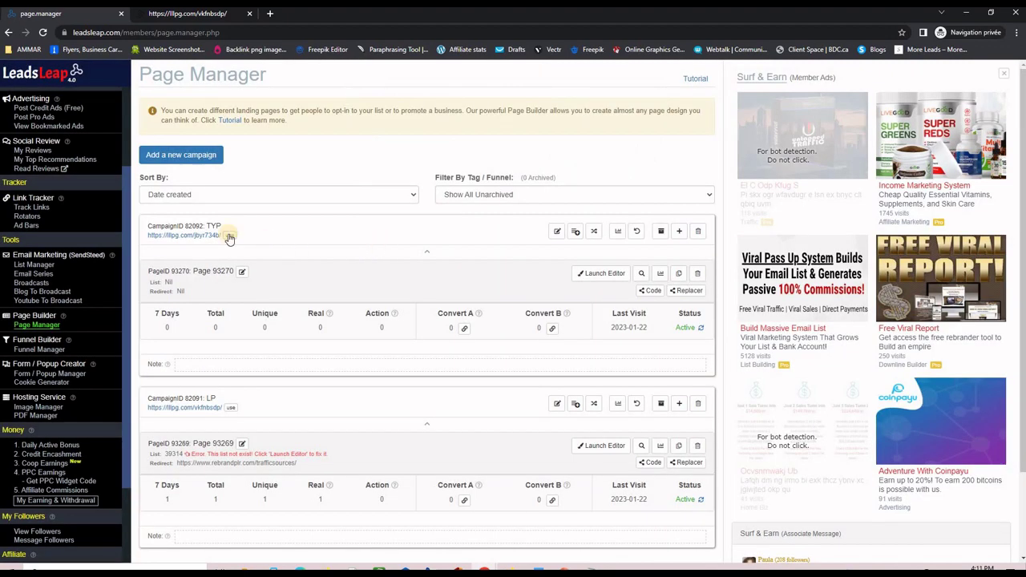
Preview the live TYP thank-you page and the Traffic Seekers opt-in page, then return to Page Manager
{"action": "left_click", "coordinate": [184, 237]}
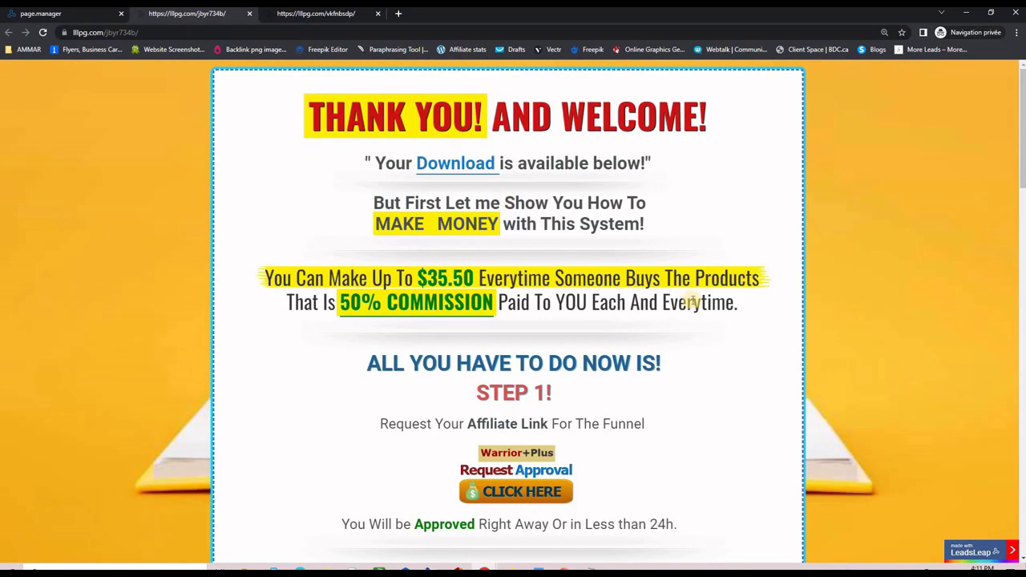
{"action": "scroll", "coordinate": [690, 301], "scroll_direction": "down", "scroll_amount": 10}
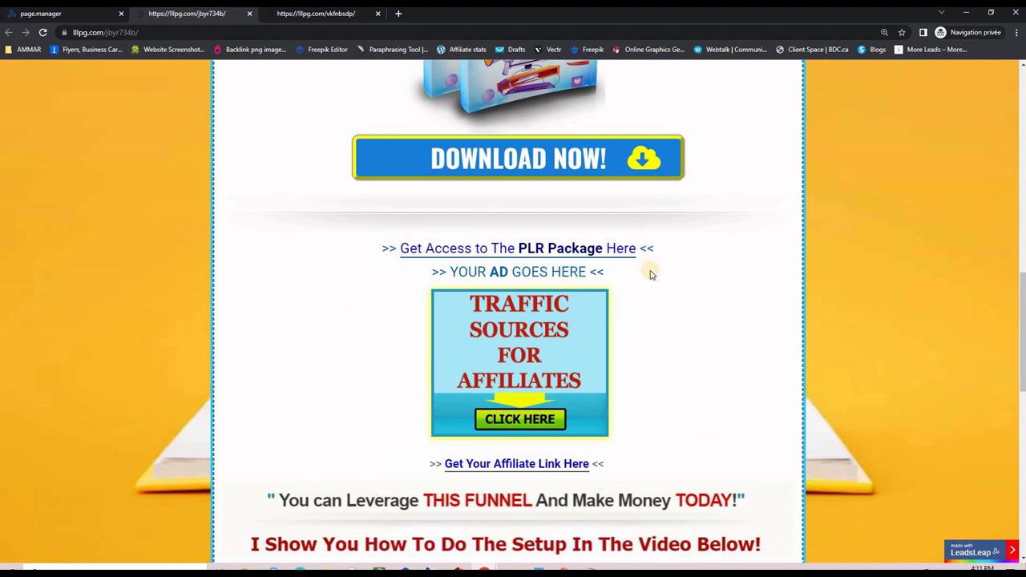
{"action": "left_click", "coordinate": [543, 253]}
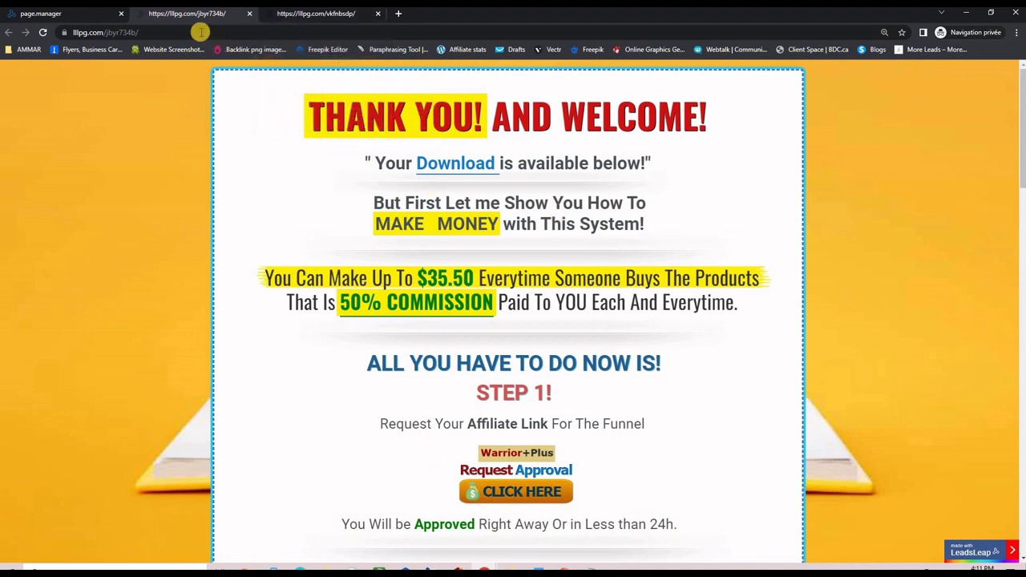
{"action": "left_click", "coordinate": [293, 14]}
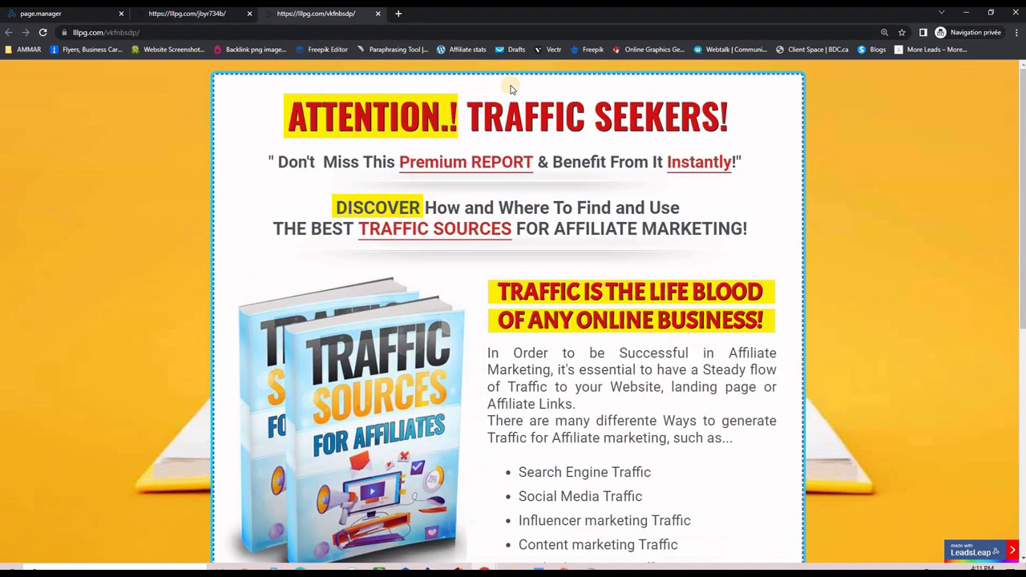
{"action": "scroll", "coordinate": [746, 226], "scroll_direction": "down", "scroll_amount": 5}
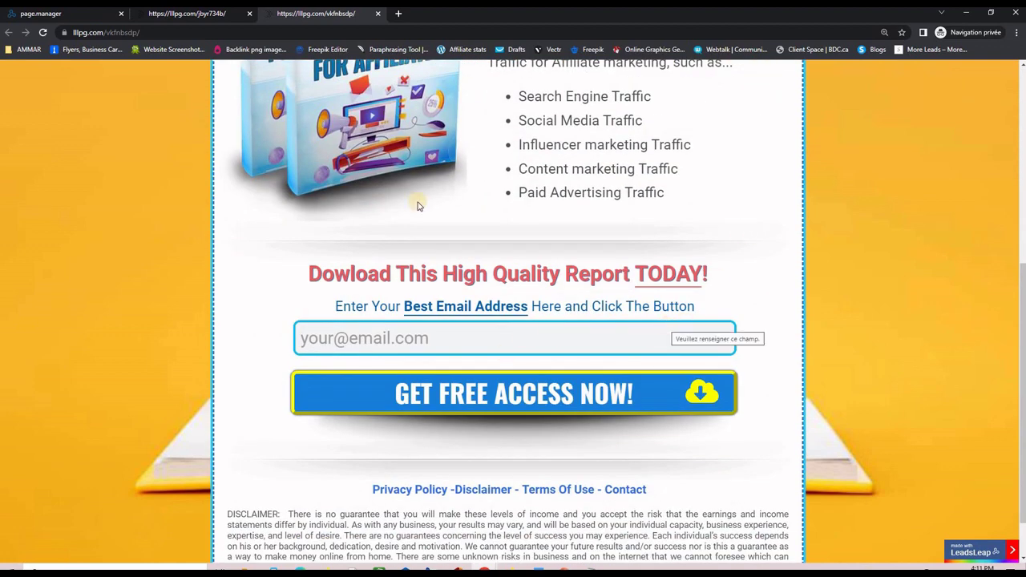
{"action": "key", "text": "ctrl+Tab"}
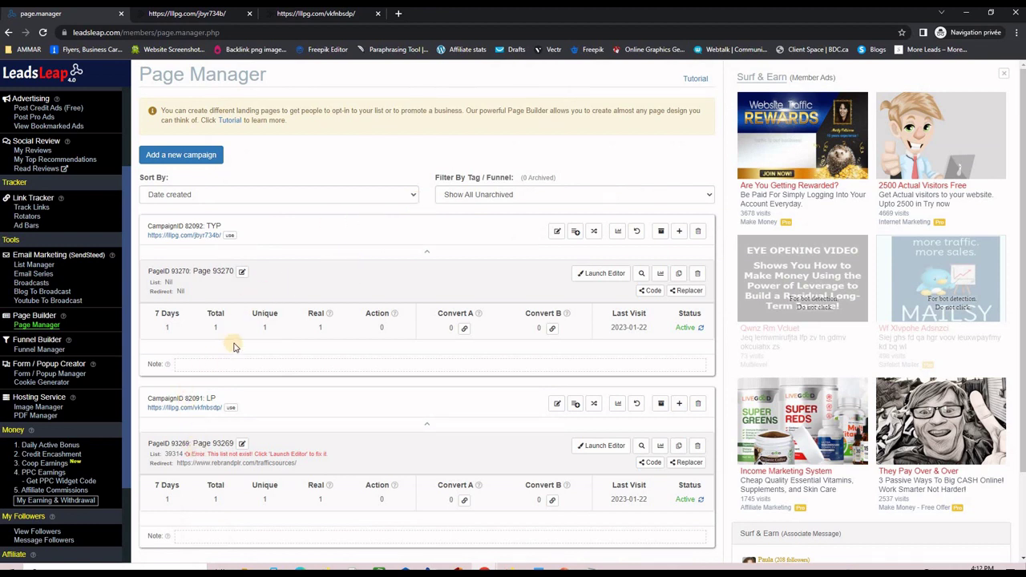
Show the PLR Traffic sources list's 'WELCOME - To Commissions Funnel' welcome email and its verification email
{"action": "left_click", "coordinate": [28, 266]}
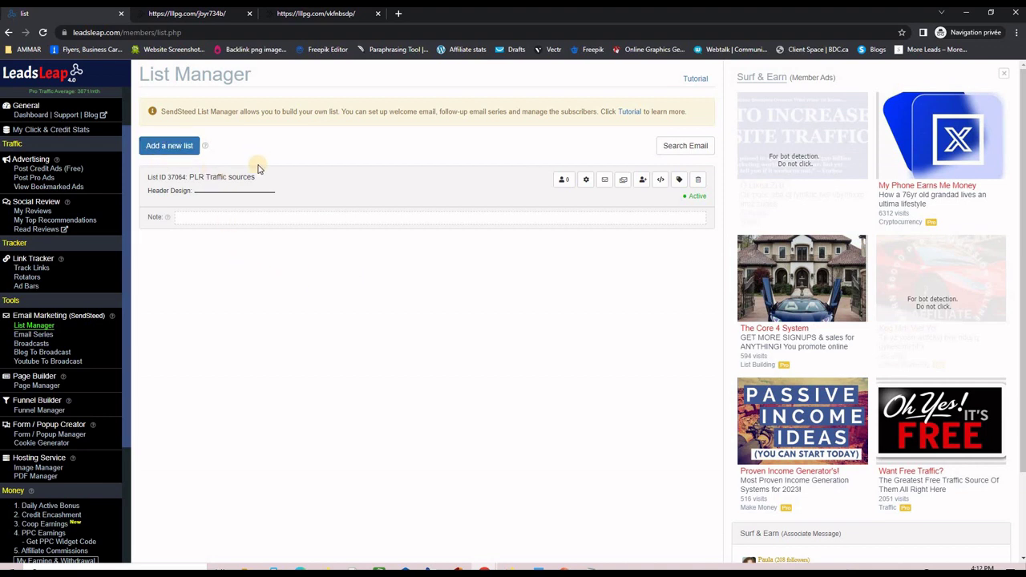
{"action": "left_click", "coordinate": [586, 179]}
{"action": "left_click", "coordinate": [604, 181]}
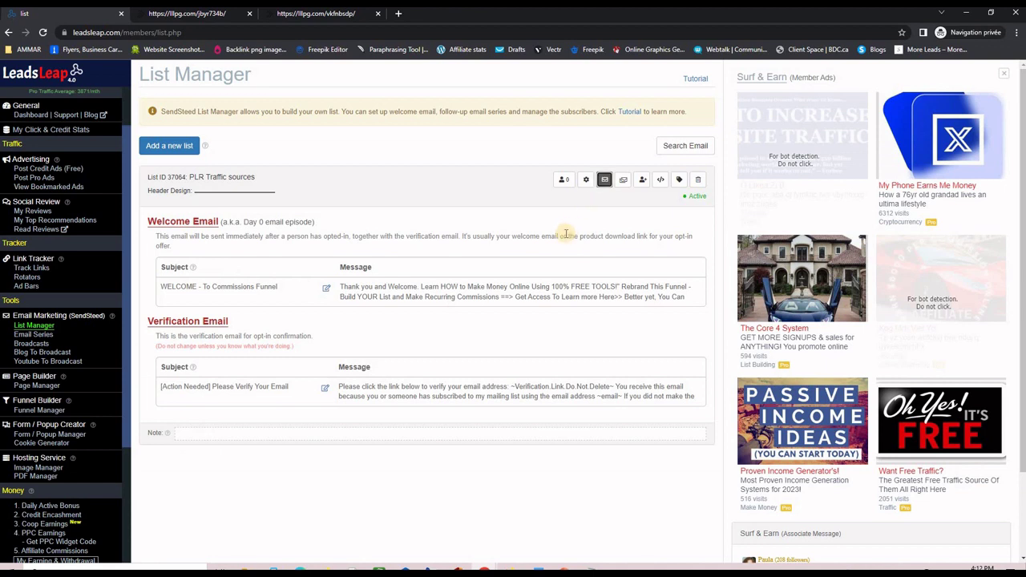
{"action": "left_click", "coordinate": [325, 290]}
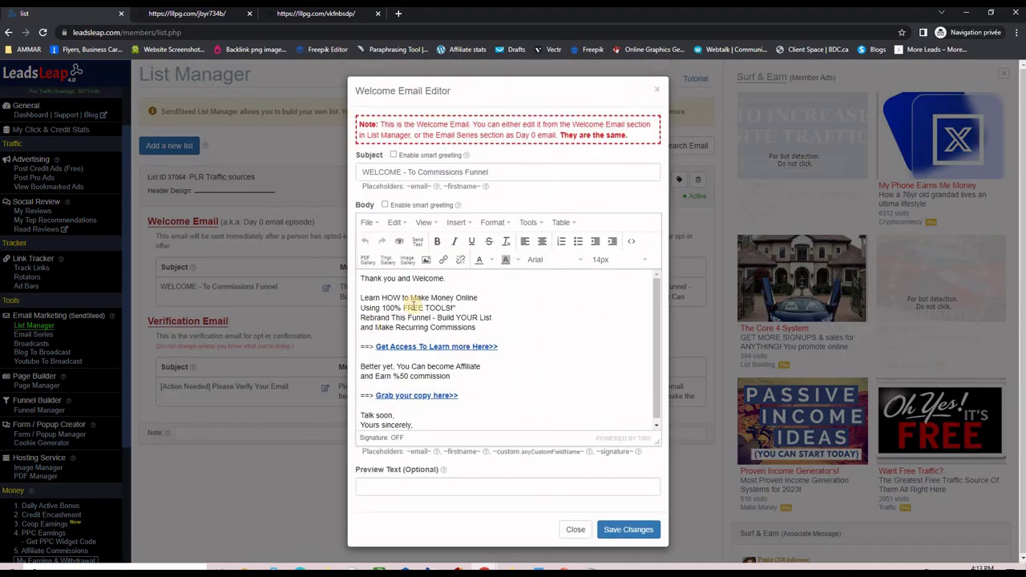
{"action": "left_click", "coordinate": [407, 317]}
{"action": "left_click_drag", "start_coordinate": [364, 279], "coordinate": [451, 279]}
{"action": "left_click_drag", "start_coordinate": [517, 340], "coordinate": [370, 350]}
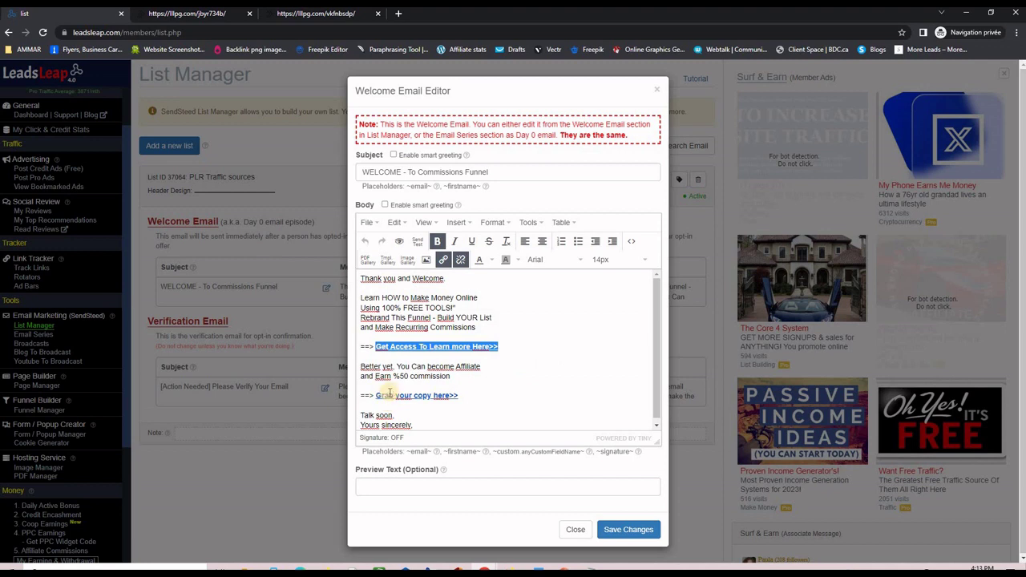
{"action": "left_click_drag", "start_coordinate": [459, 395], "coordinate": [373, 396]}
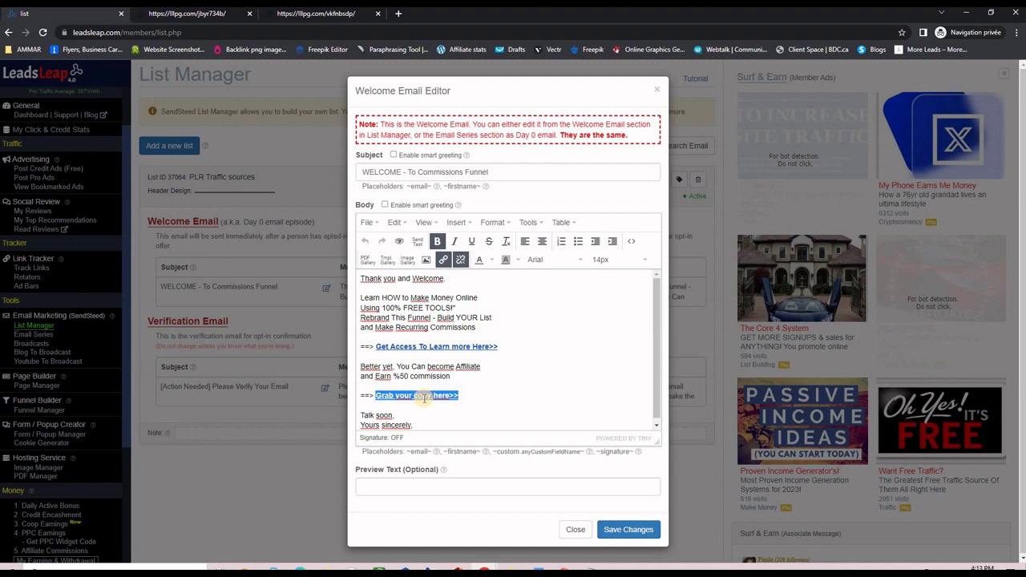
{"action": "key", "text": "Escape"}
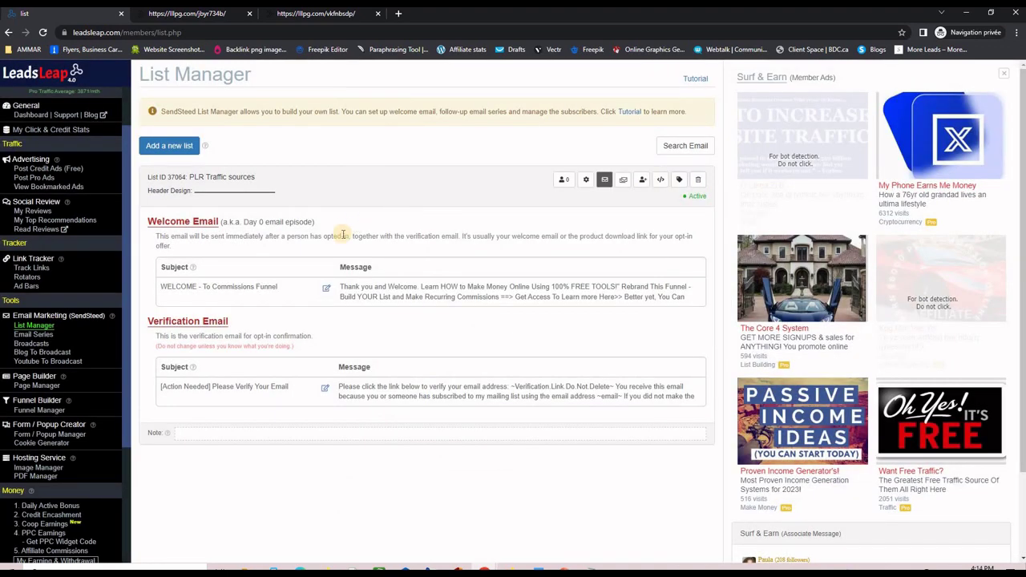
Select list ID 37064, then launch LP's page 93269 in the Page Builder
{"action": "double_click", "coordinate": [180, 177]}
{"action": "left_click_drag", "start_coordinate": [178, 180], "coordinate": [186, 178]}
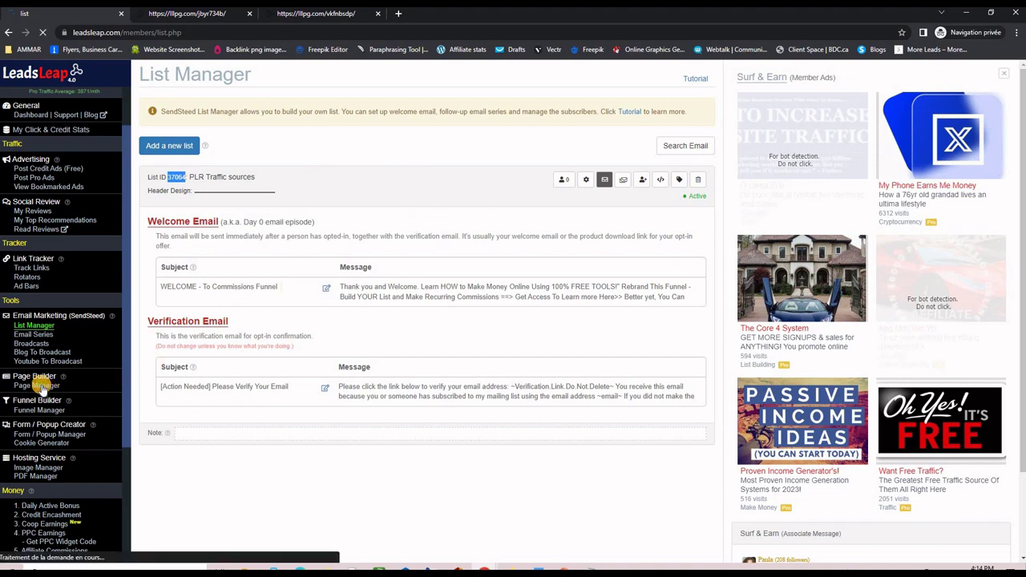
{"action": "left_click", "coordinate": [37, 386]}
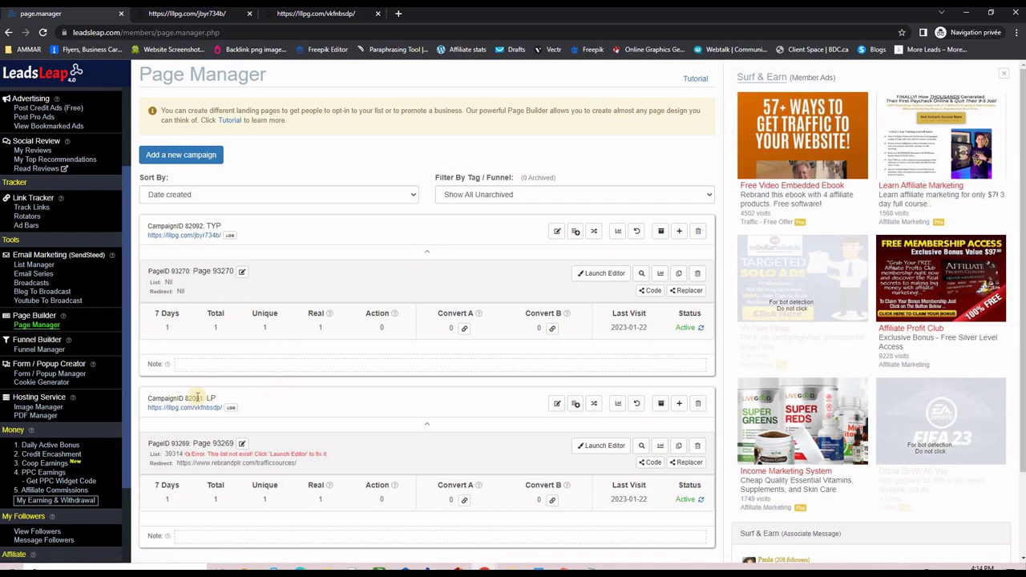
{"action": "left_click", "coordinate": [593, 445]}
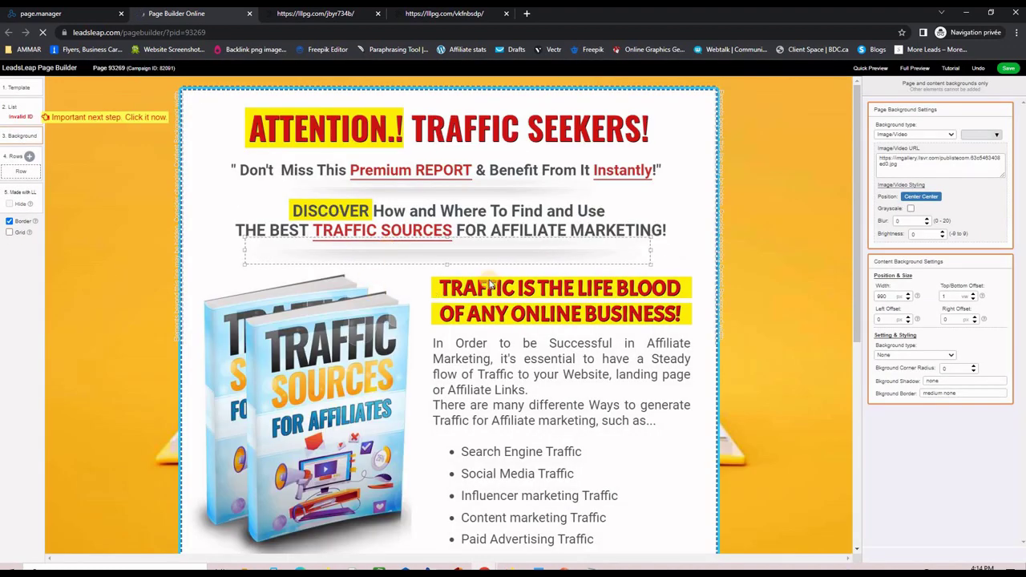
{"action": "scroll", "coordinate": [573, 359], "scroll_direction": "down", "scroll_amount": 3}
{"action": "scroll", "coordinate": [573, 359], "scroll_direction": "down", "scroll_amount": 2}
{"action": "scroll", "coordinate": [657, 357], "scroll_direction": "up", "scroll_amount": 5}
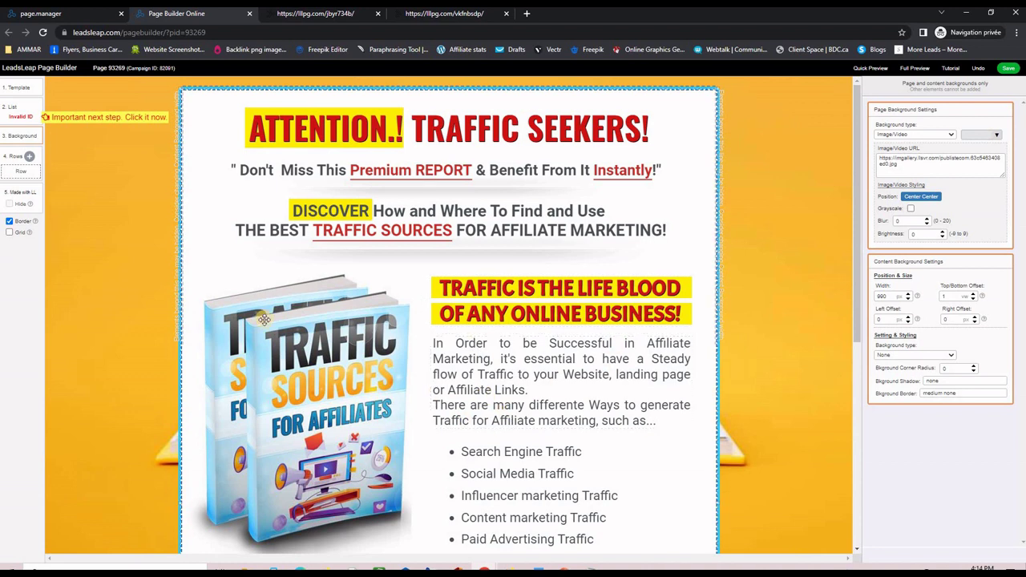
Replace the page's Invalid ID opt-in list with PLR Traffic sources (37064), then switch to Warrior+Plus
{"action": "left_click", "coordinate": [21, 118]}
{"action": "left_click", "coordinate": [280, 133]}
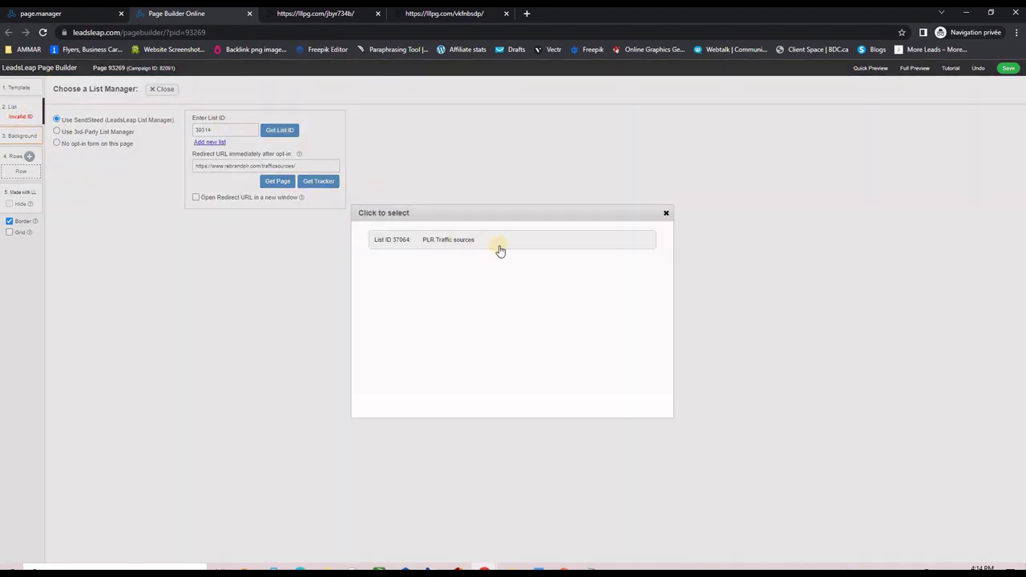
{"action": "left_click", "coordinate": [452, 245]}
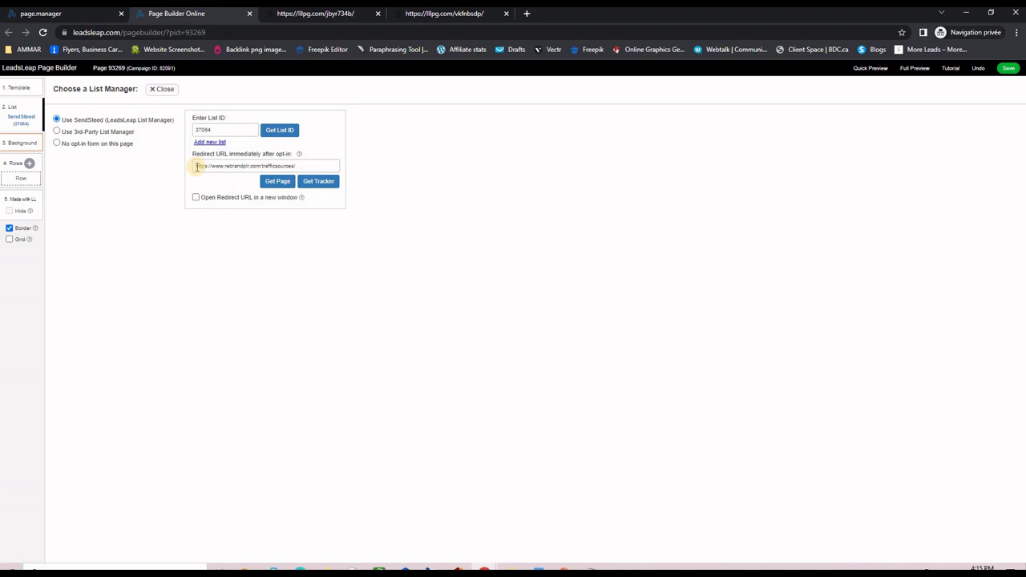
{"action": "key", "text": "alt+Tab"}
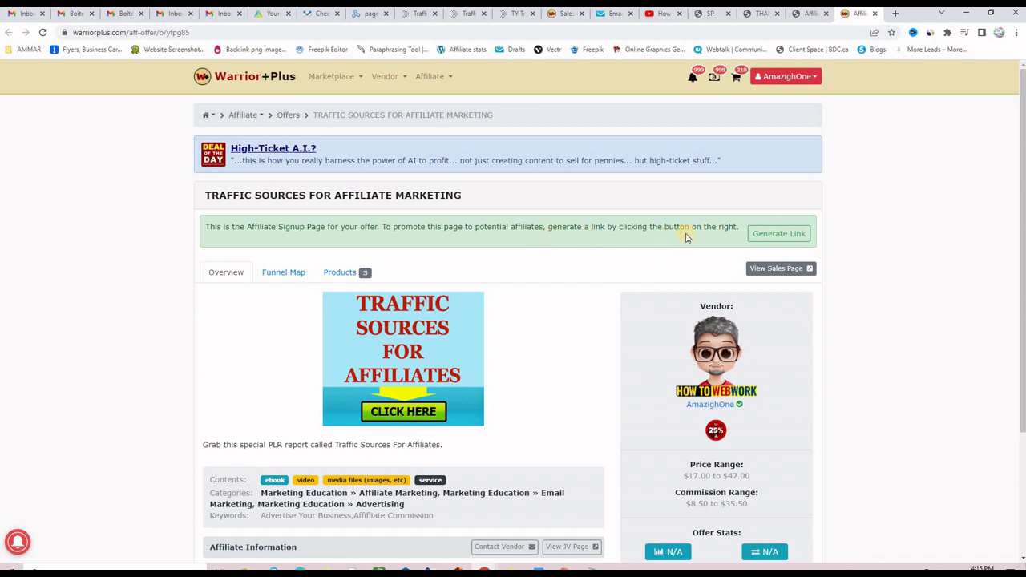
Copy the Traffic Sources for Affiliate Marketing offer page's URL from the address bar
{"action": "left_click_drag", "start_coordinate": [497, 227], "coordinate": [342, 228]}
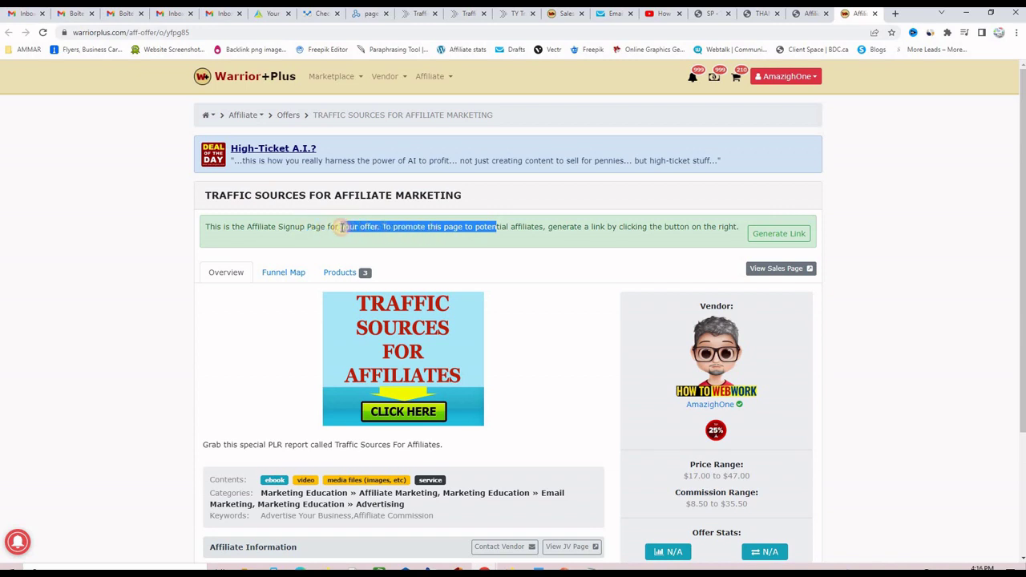
{"action": "left_click", "coordinate": [146, 33]}
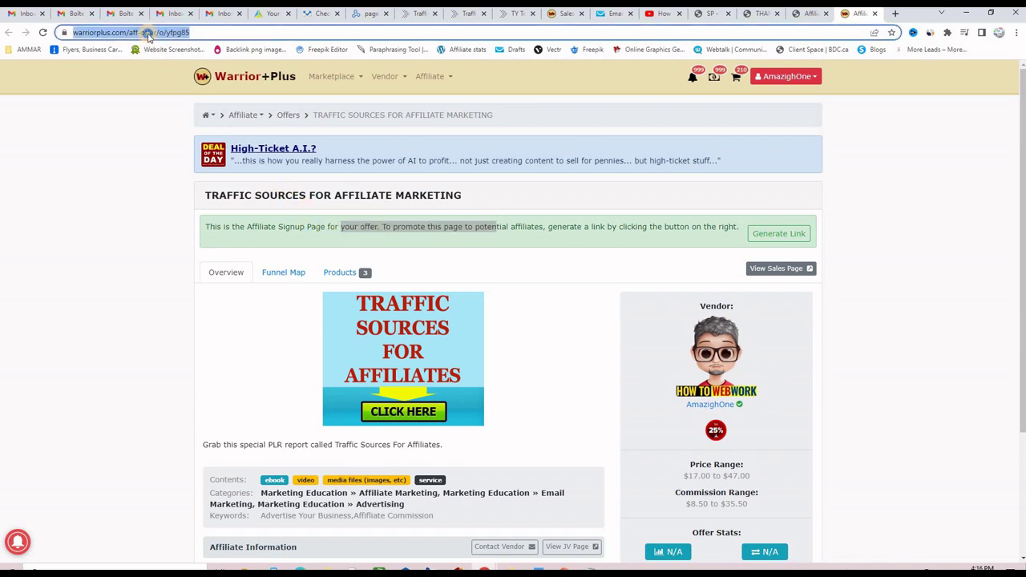
{"action": "right_click", "coordinate": [147, 36]}
{"action": "left_click", "coordinate": [178, 96]}
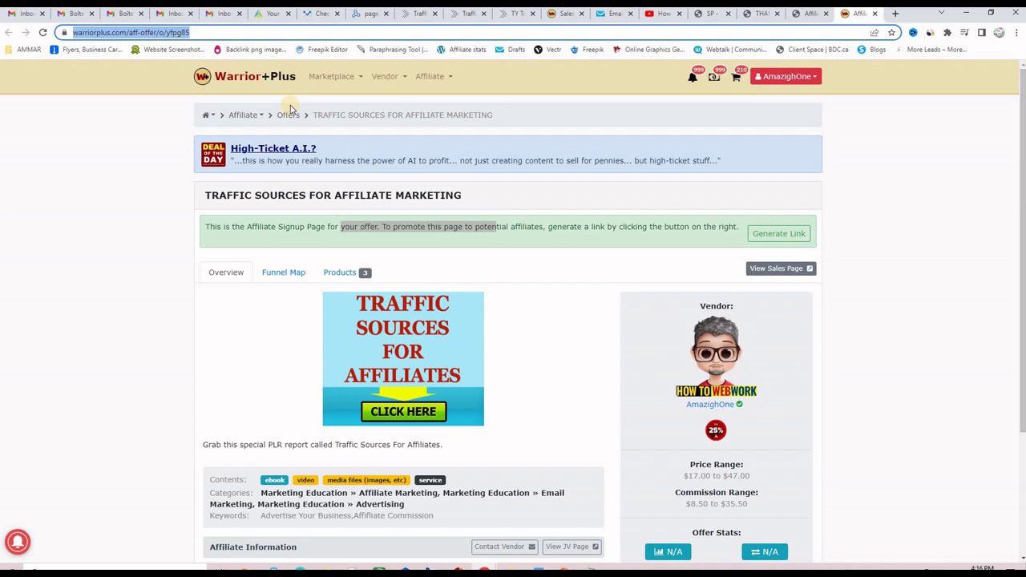
{"action": "left_click", "coordinate": [472, 229]}
{"action": "left_click_drag", "start_coordinate": [508, 228], "coordinate": [376, 226]}
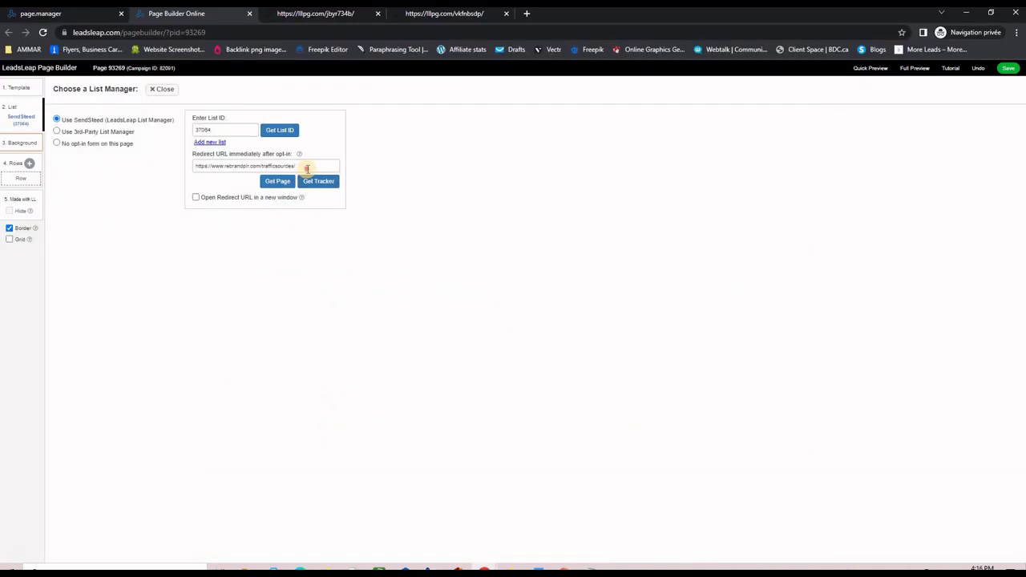
Replace the Redirect URL with the pasted Warrior+Plus offer address
{"action": "left_click_drag", "start_coordinate": [306, 169], "coordinate": [165, 174]}
{"action": "right_click", "coordinate": [204, 166]}
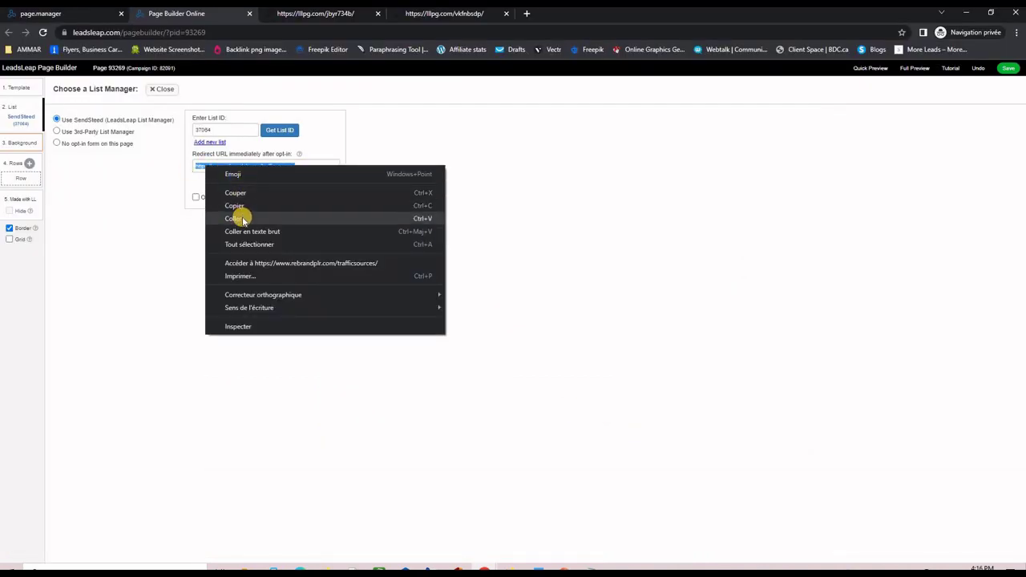
{"action": "left_click", "coordinate": [238, 218]}
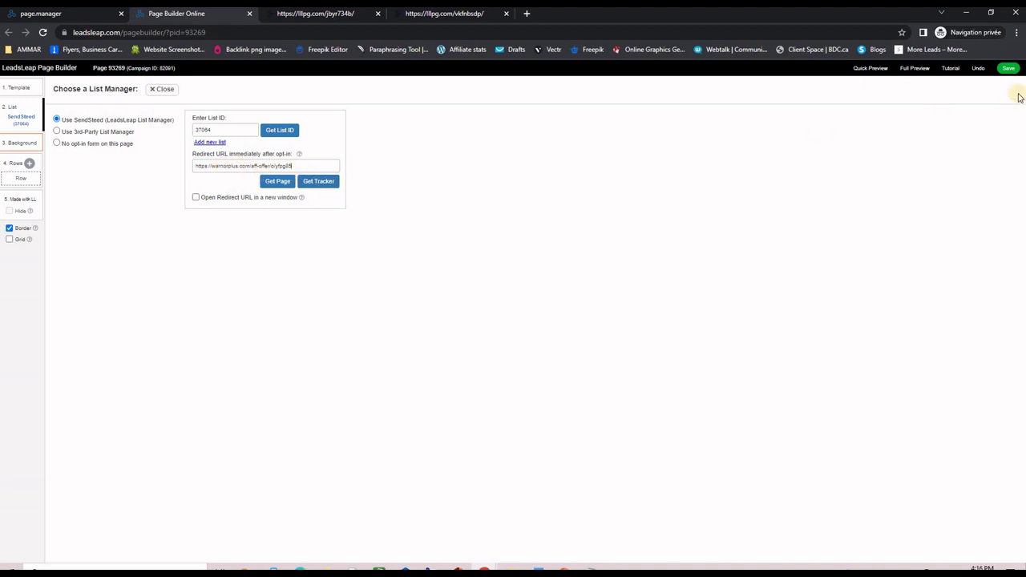
Save page 93269 and go back to the page.manager tab
{"action": "left_click", "coordinate": [1007, 68]}
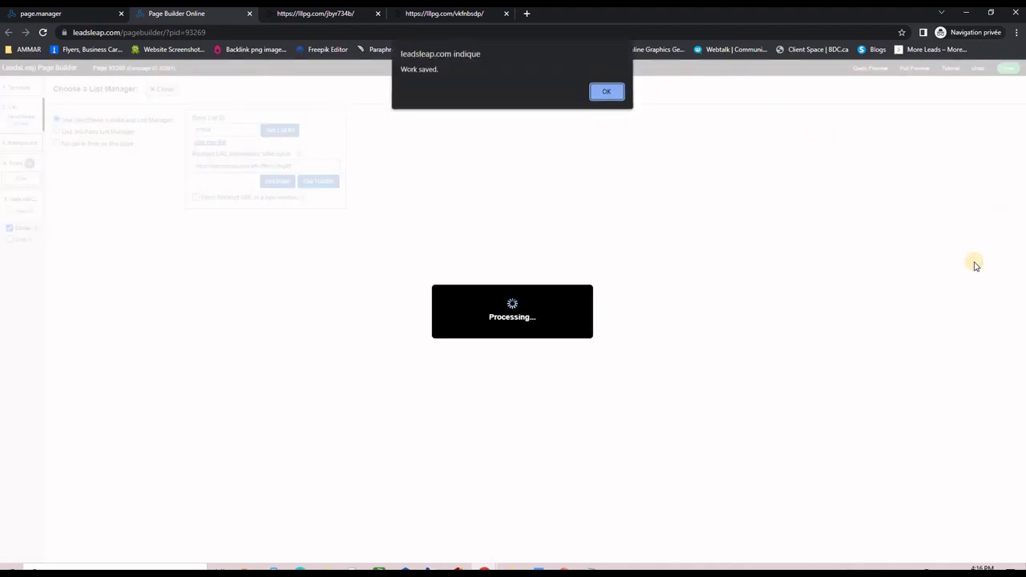
{"action": "left_click", "coordinate": [606, 91]}
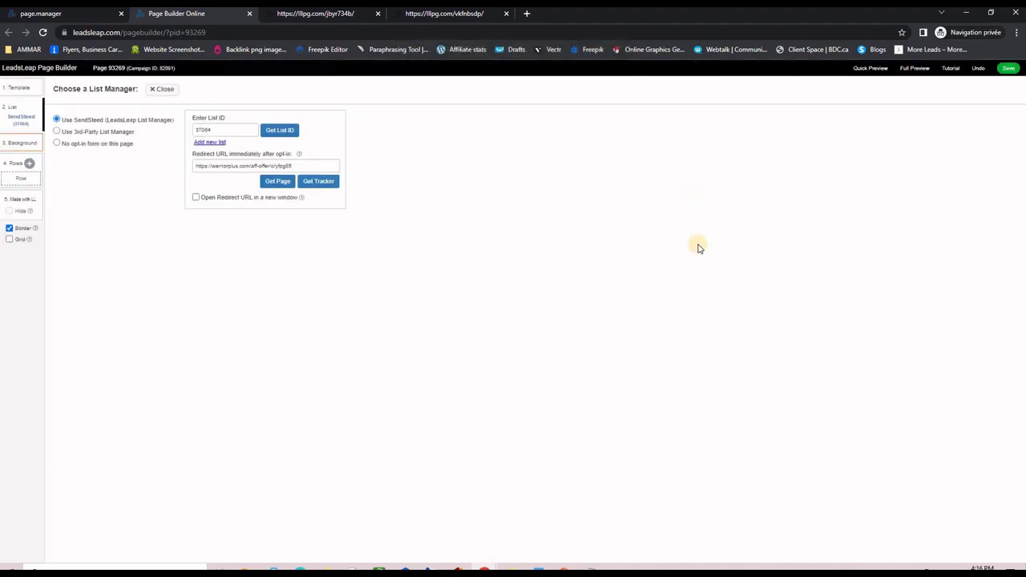
{"action": "left_click", "coordinate": [66, 16]}
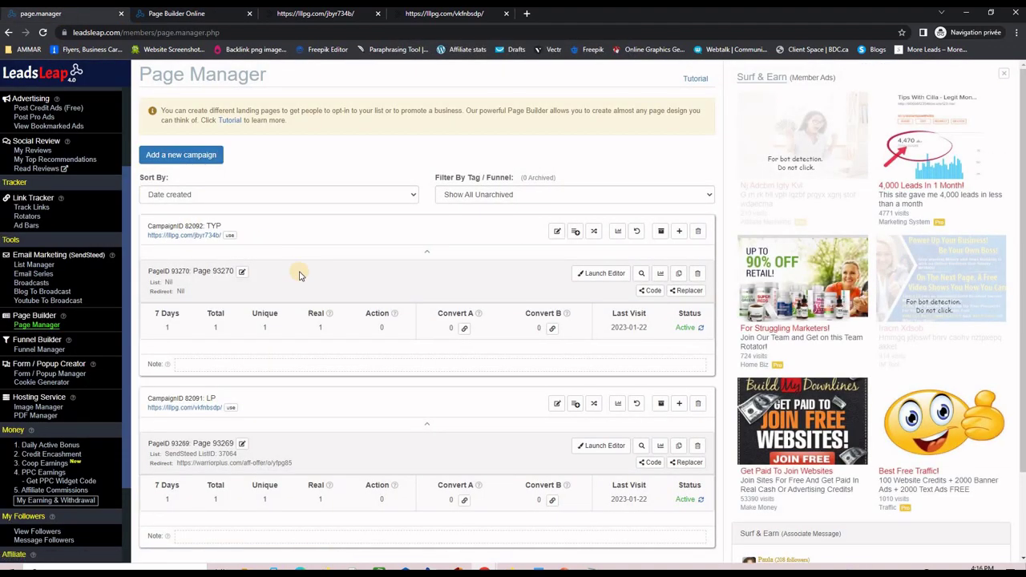